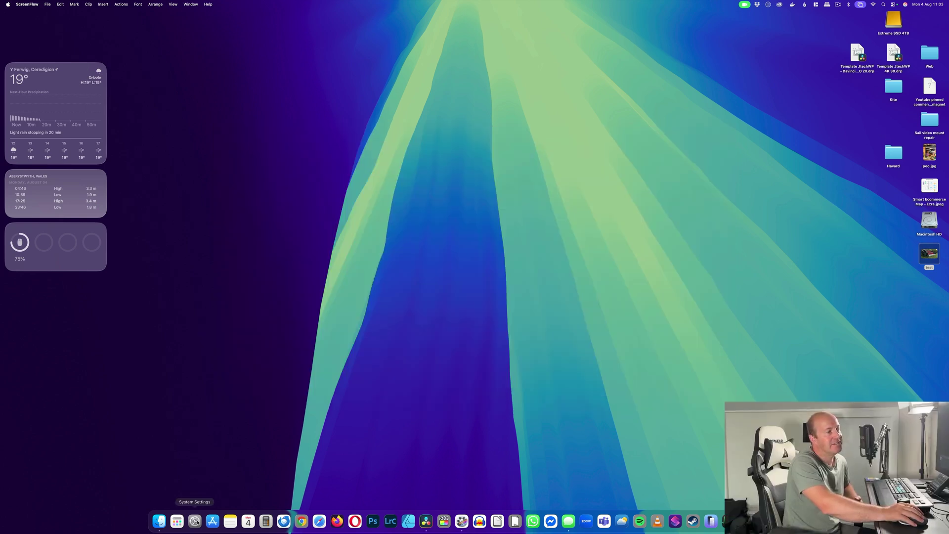
# Search System Settings for 'time' and open the Time Machine pane
pyautogui.click(195, 521)
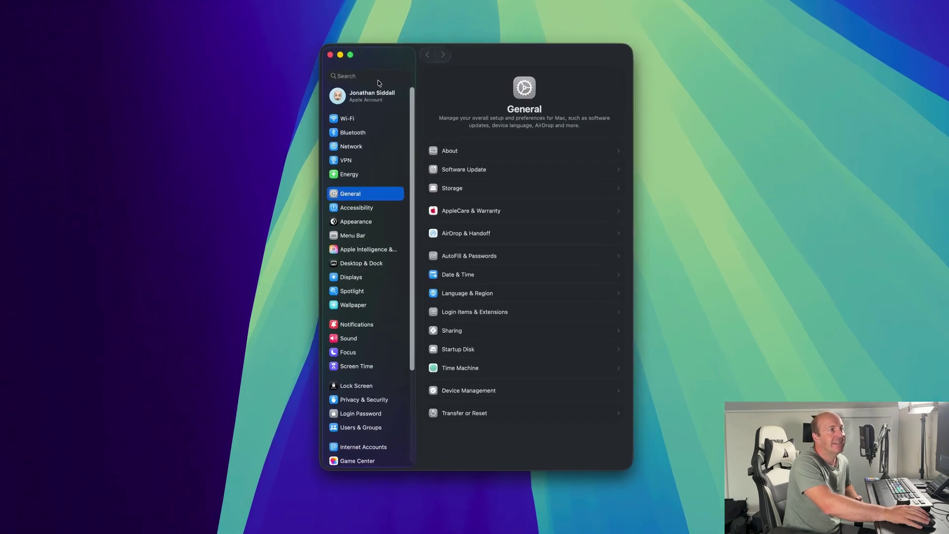
pyautogui.click(378, 80)
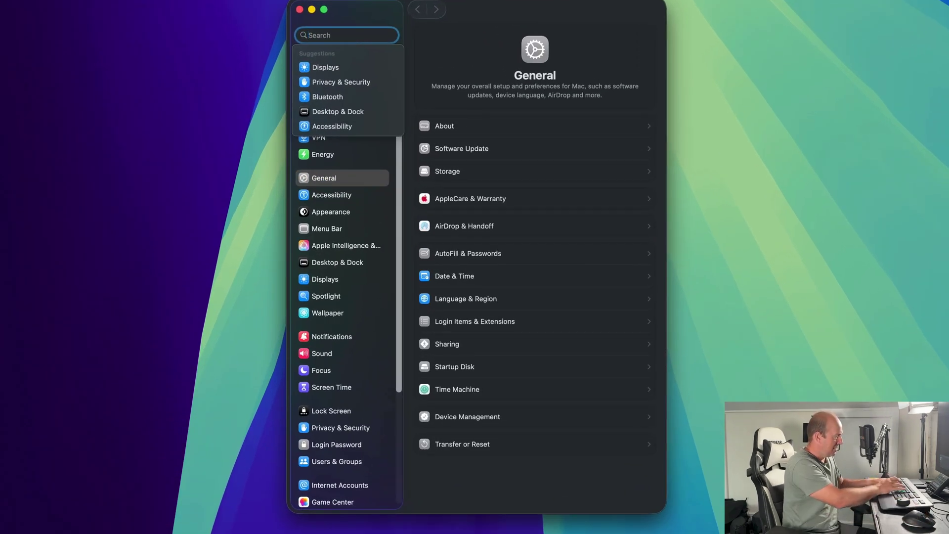
pyautogui.write('time')
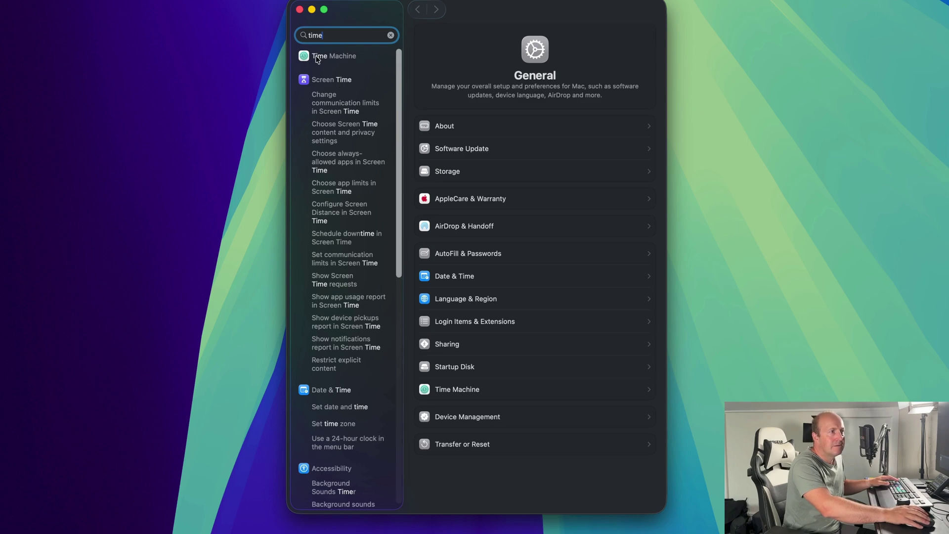
pyautogui.click(334, 58)
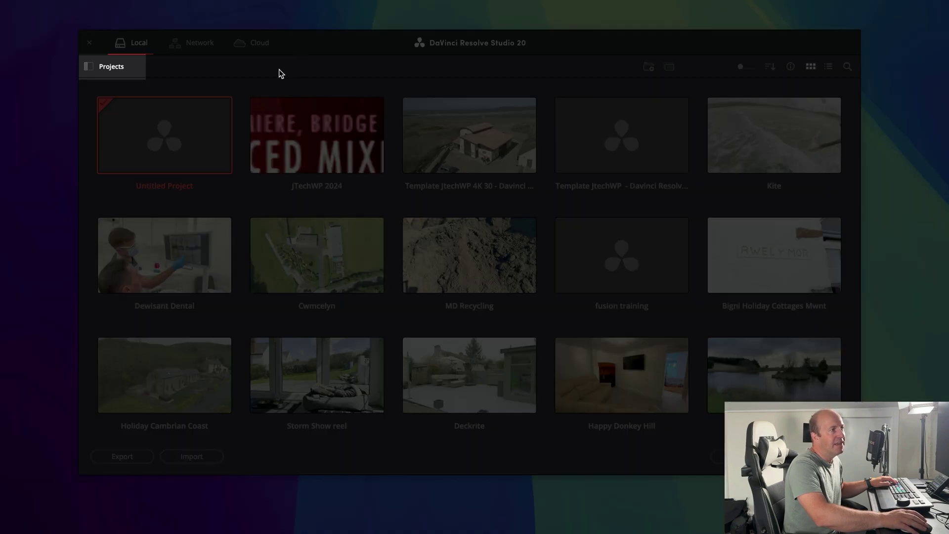
# Show the davinciresolveprojects library's details under Project Libraries and choose Back Up
pyautogui.click(89, 68)
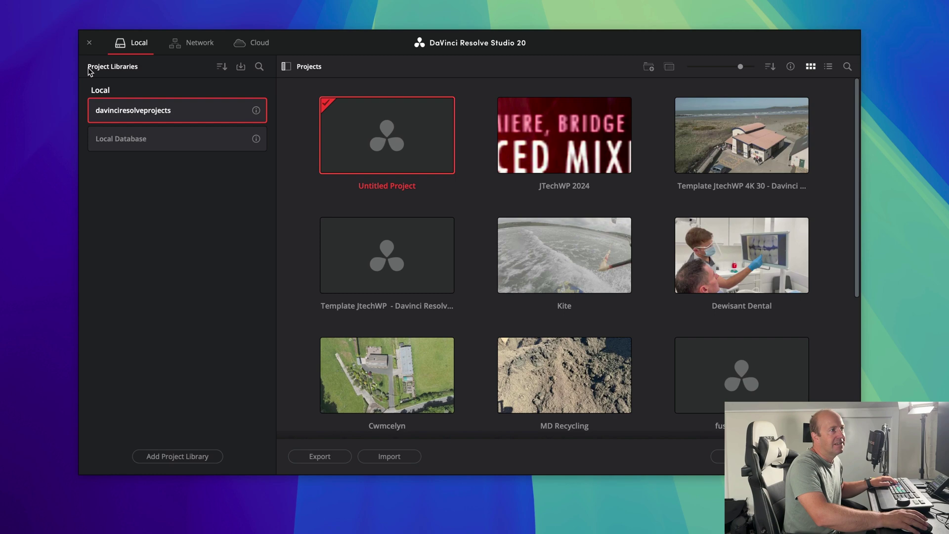
pyautogui.click(257, 110)
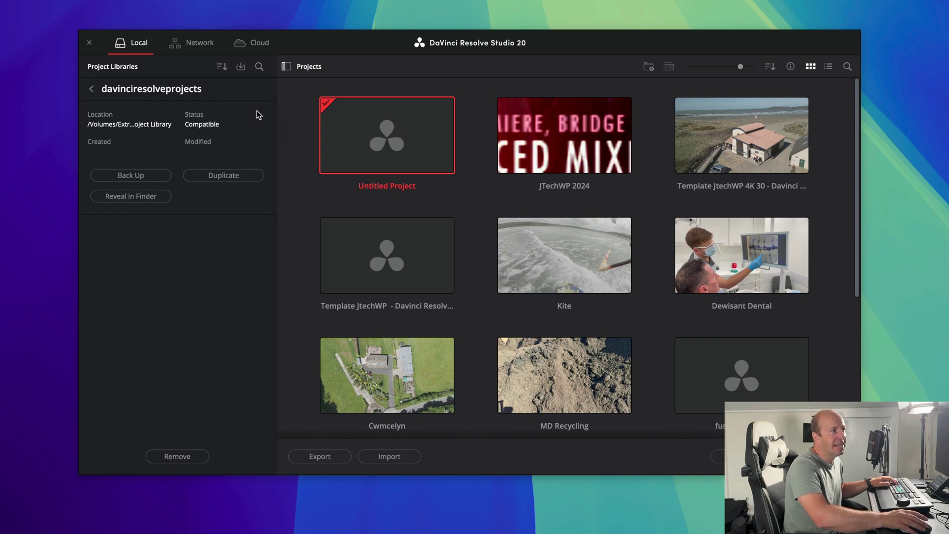
pyautogui.click(151, 177)
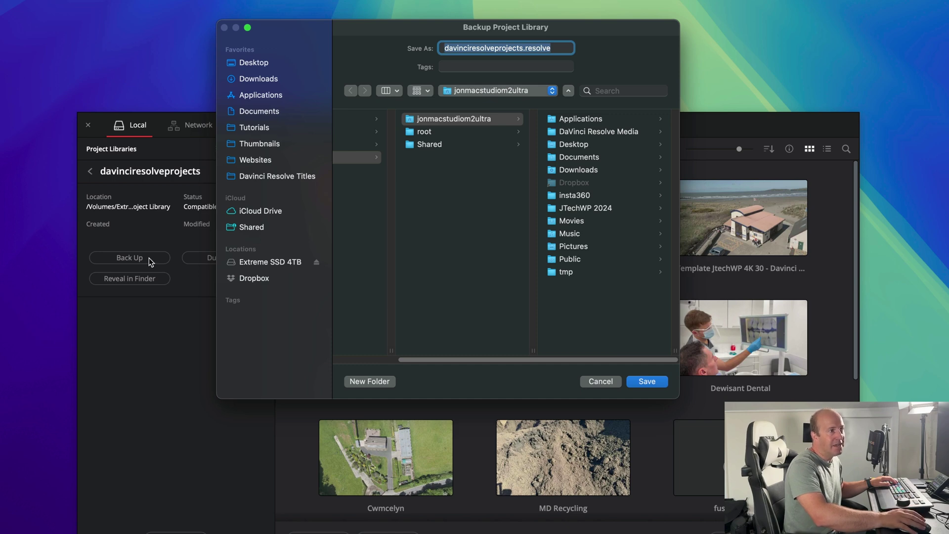
# Save the backup as davinciresolveprojects482025 in Extreme SSD 4TB > Videos > Davinci Resolve Backups
pyautogui.click(296, 266)
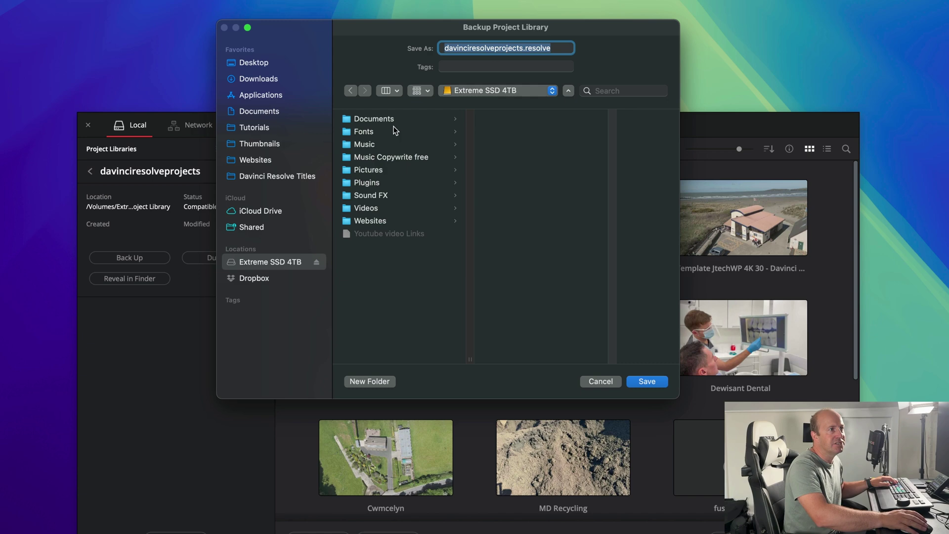
pyautogui.click(378, 209)
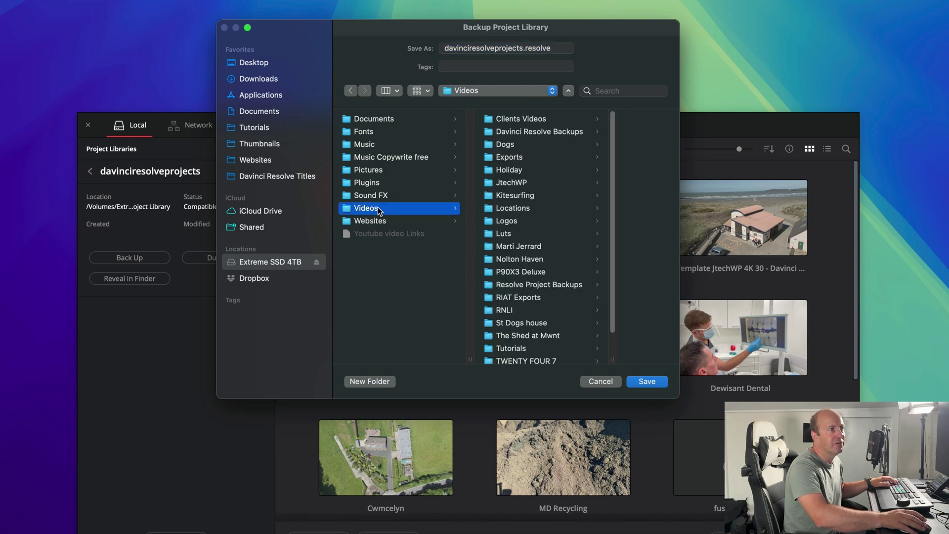
pyautogui.click(544, 131)
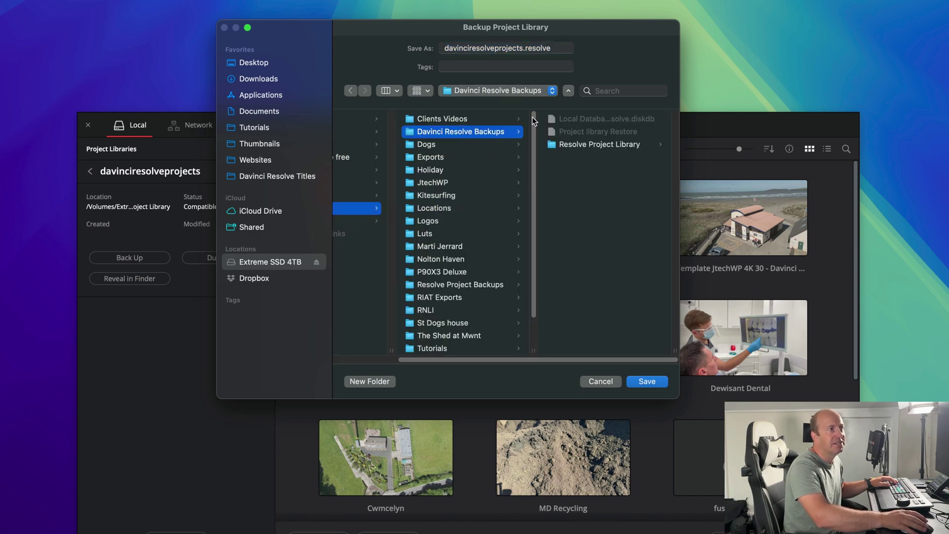
pyautogui.click(522, 48)
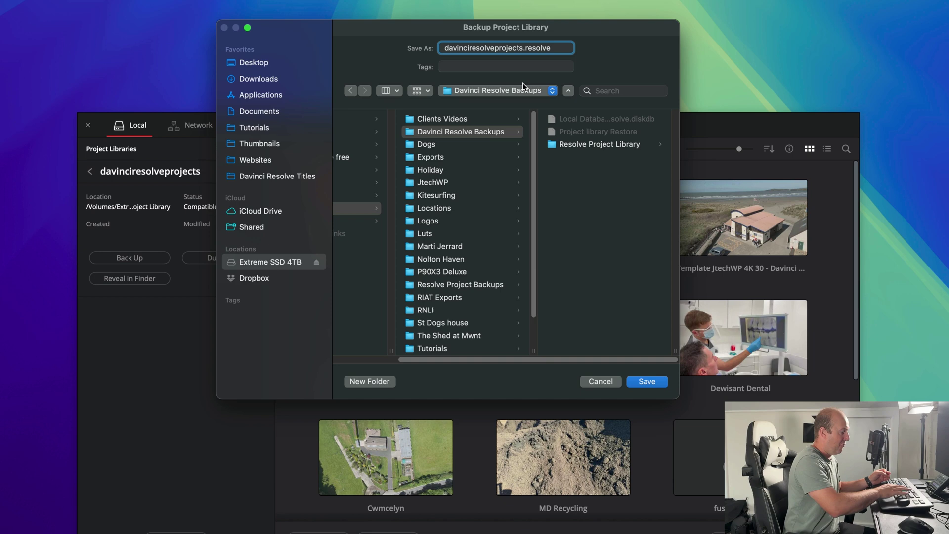
pyautogui.write('482')
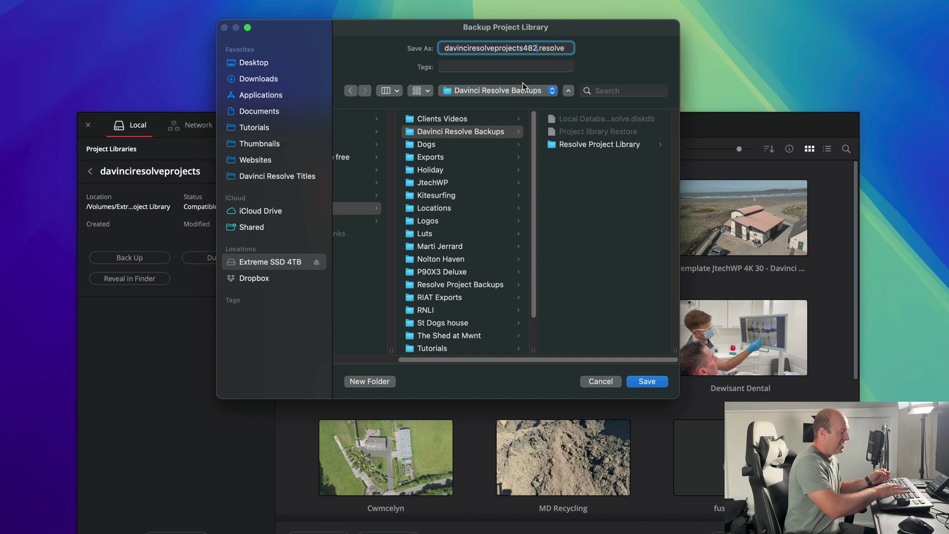
pyautogui.write('0025')
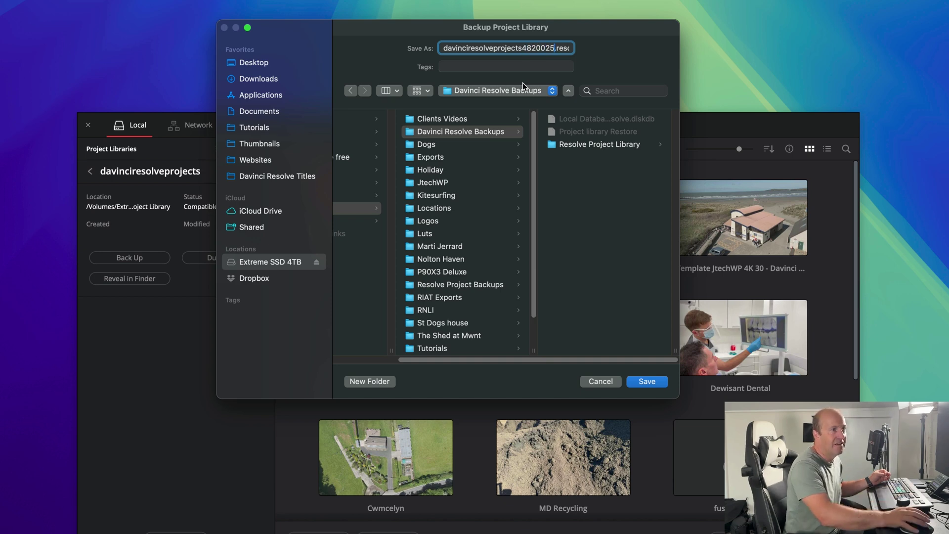
pyautogui.press('Left')
pyautogui.press('Left')
pyautogui.press('BackSpace')
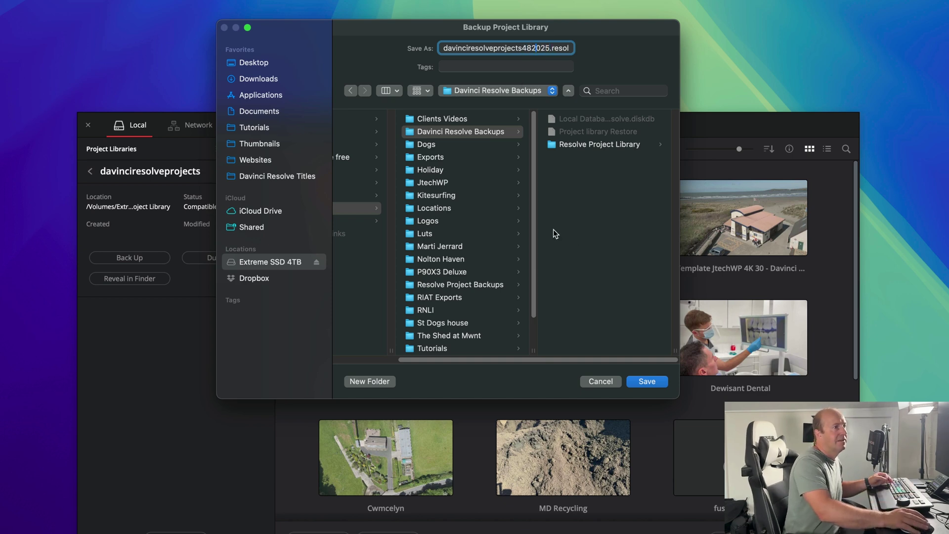
# Save and confirm the project library backup, then dismiss the success message
pyautogui.click(647, 382)
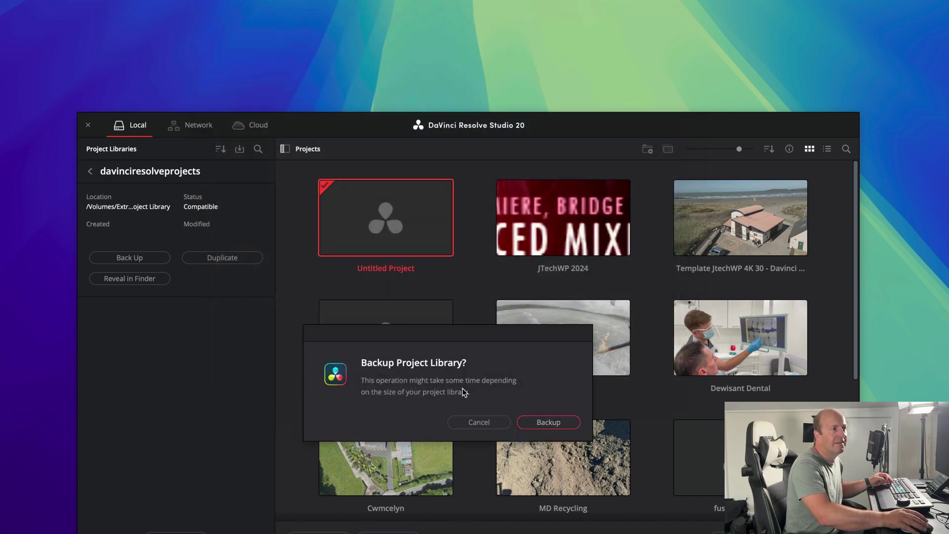
pyautogui.click(556, 424)
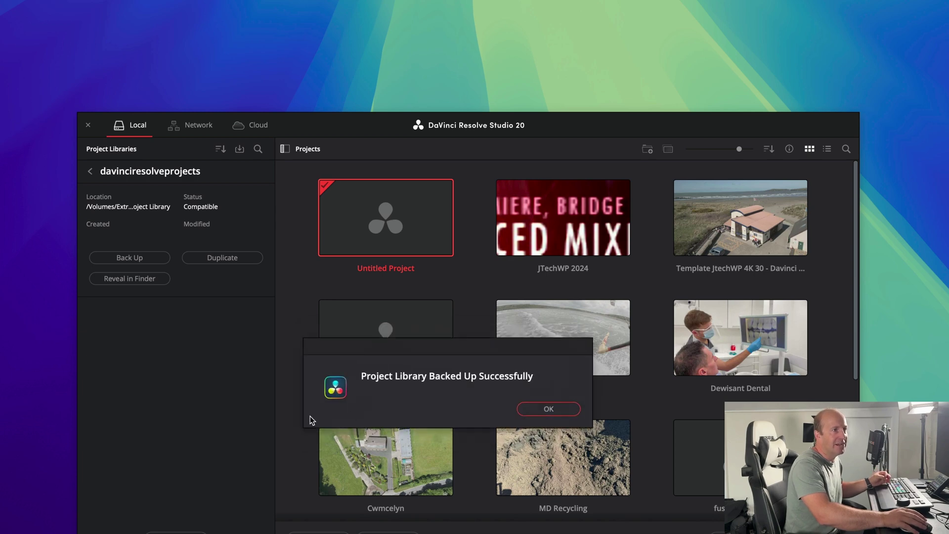
pyautogui.click(542, 412)
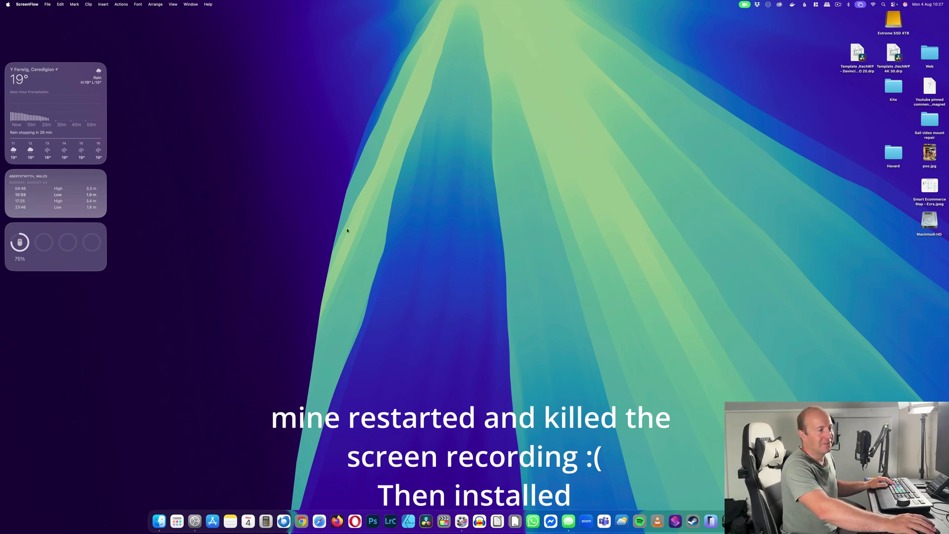
# Set Software Update's Beta Updates to macOS Tahoe 26 Public Beta
pyautogui.click(196, 523)
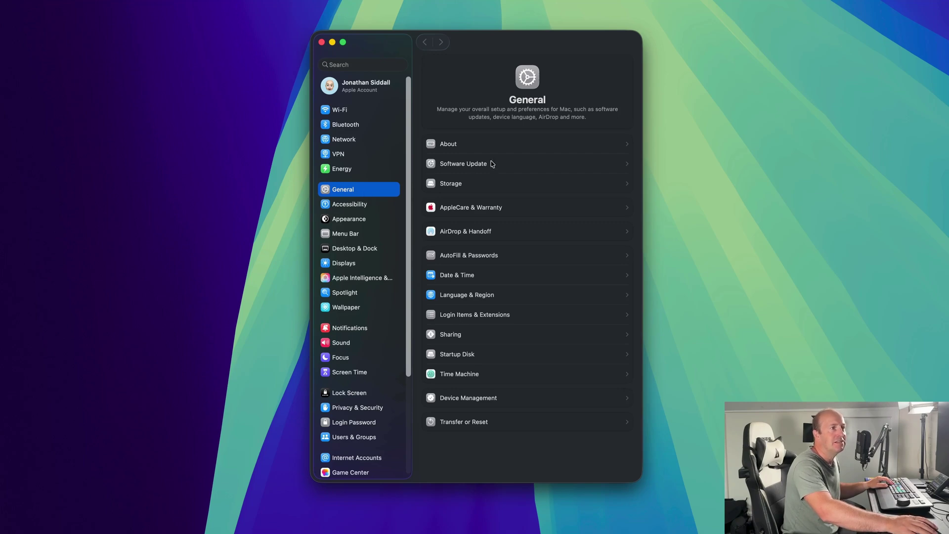
pyautogui.click(519, 170)
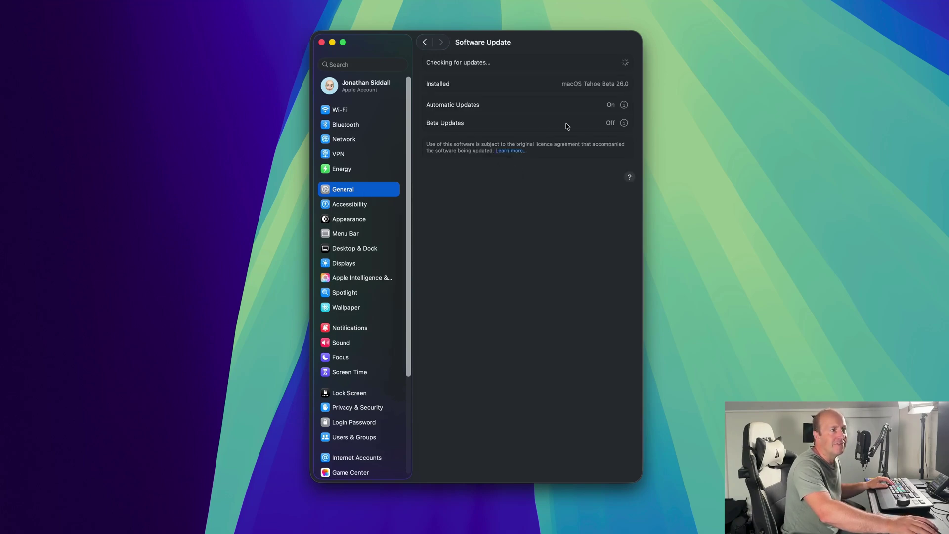
pyautogui.click(624, 122)
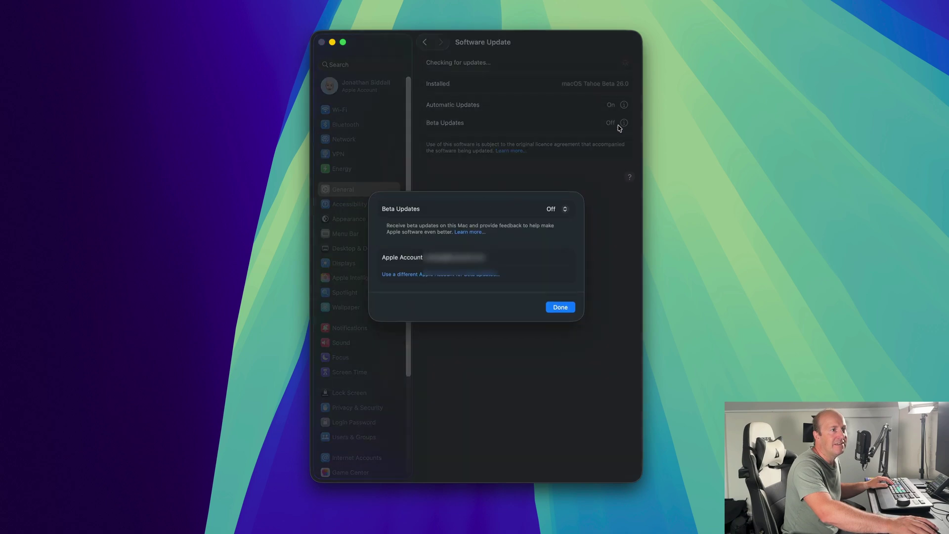
pyautogui.click(547, 208)
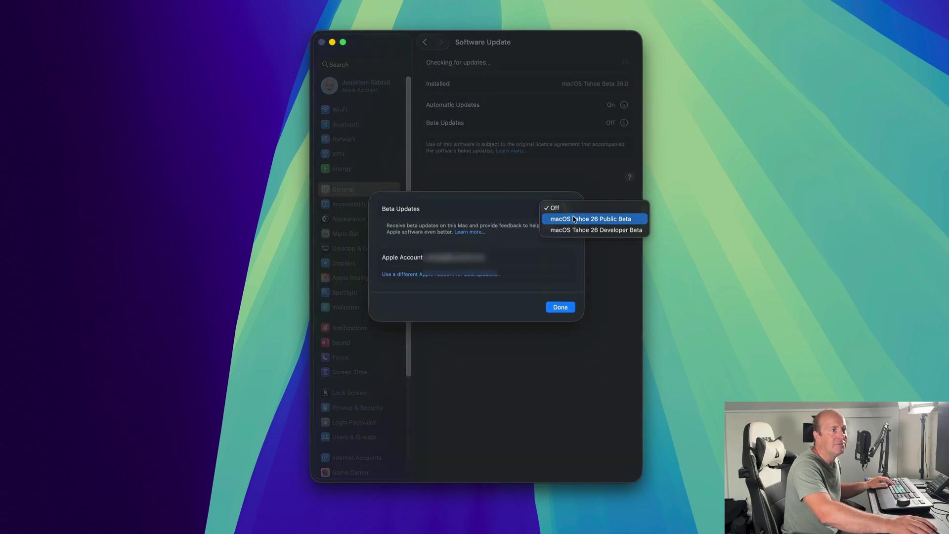
pyautogui.click(602, 224)
pyautogui.click(564, 306)
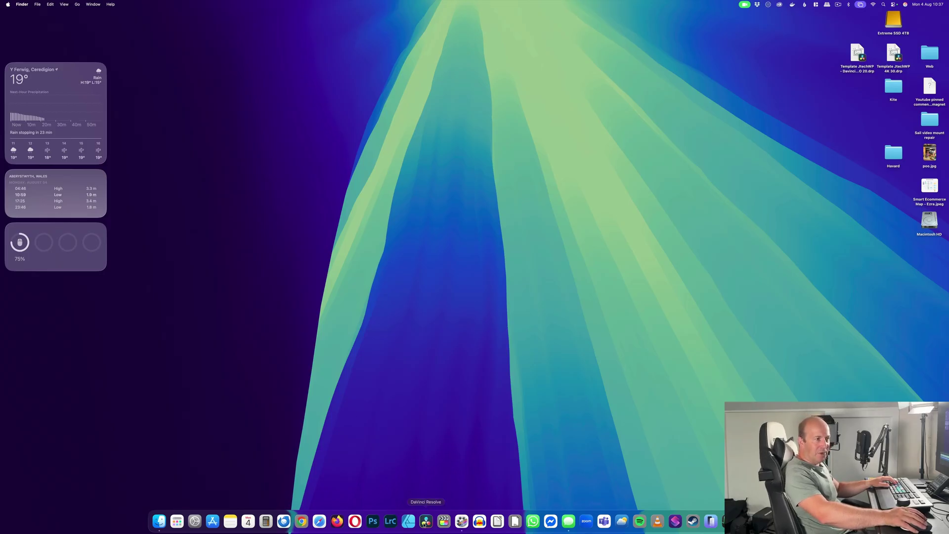
# Launch DaVinci Resolve and play the Webb mower timeline for about nine seconds
pyautogui.click(425, 521)
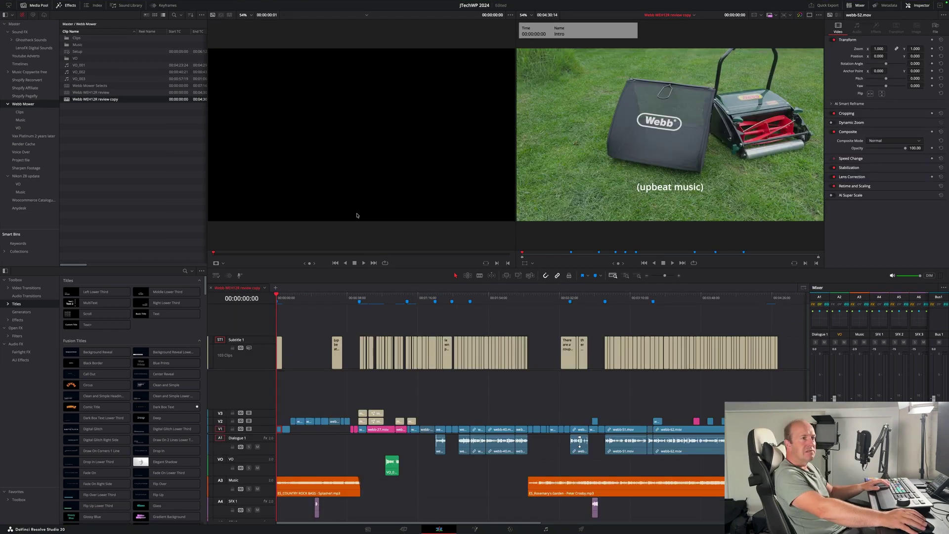
pyautogui.press('space')
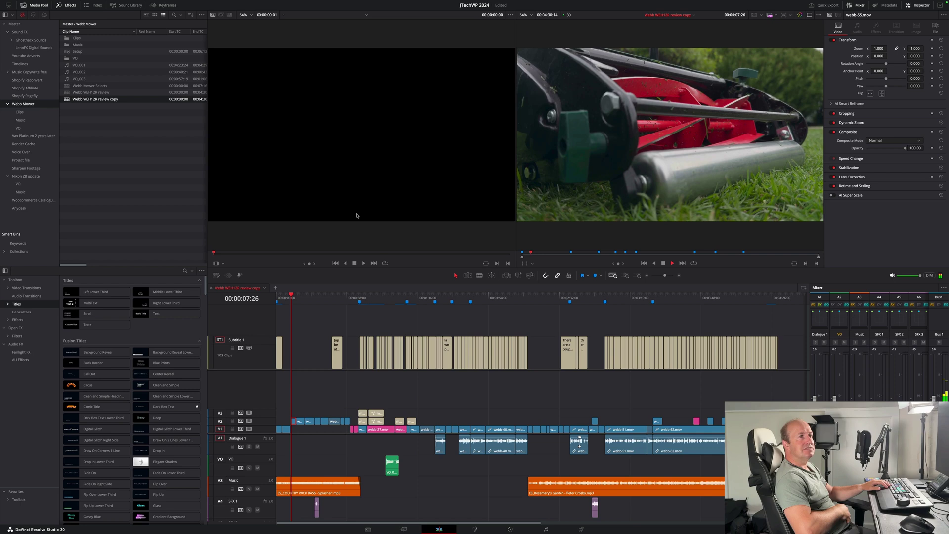
pyautogui.press('space')
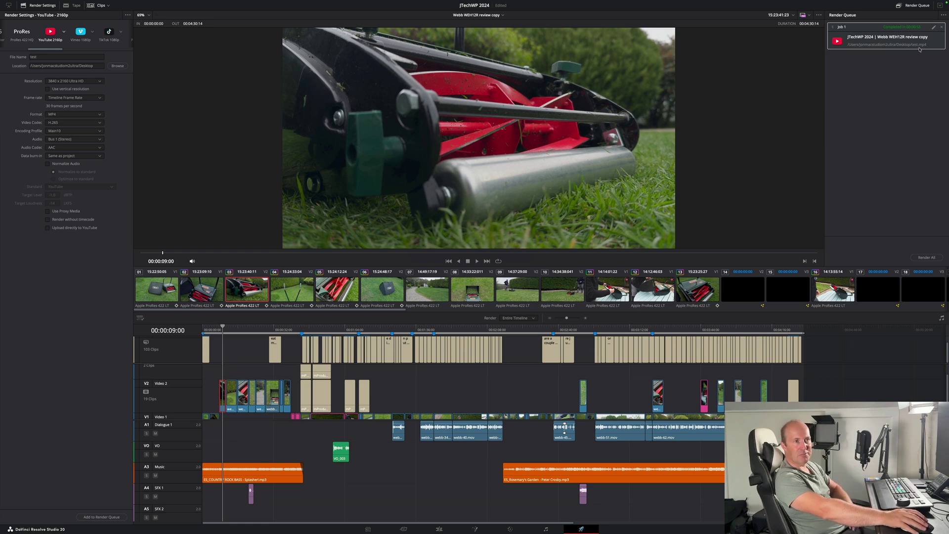
# Remove Job 1 from the Render Queue, exit full screen and minimize Resolve
pyautogui.click(942, 28)
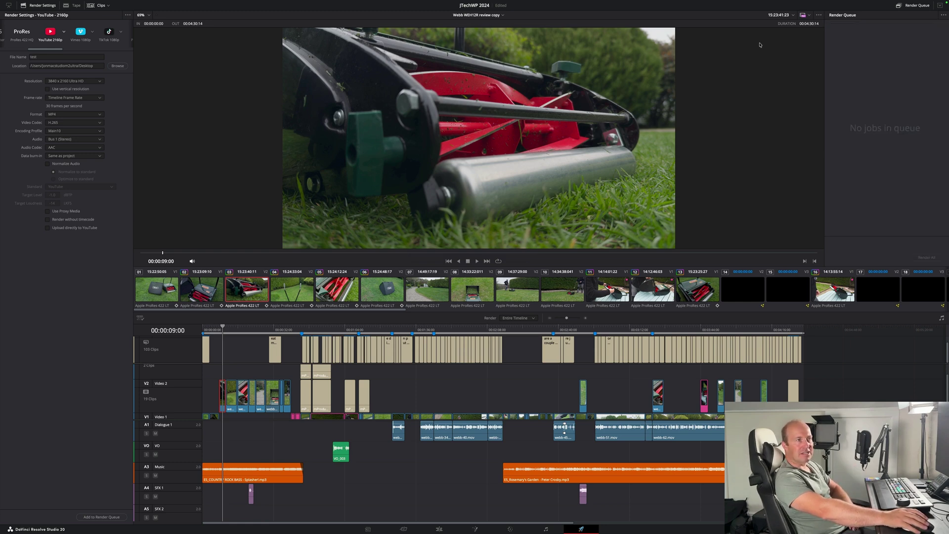
pyautogui.click(17, 14)
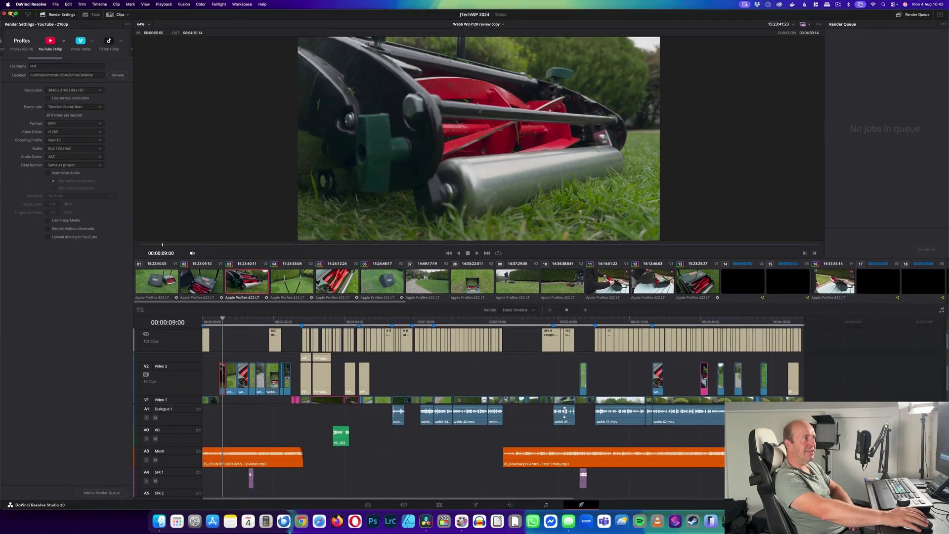
pyautogui.press('super+m')
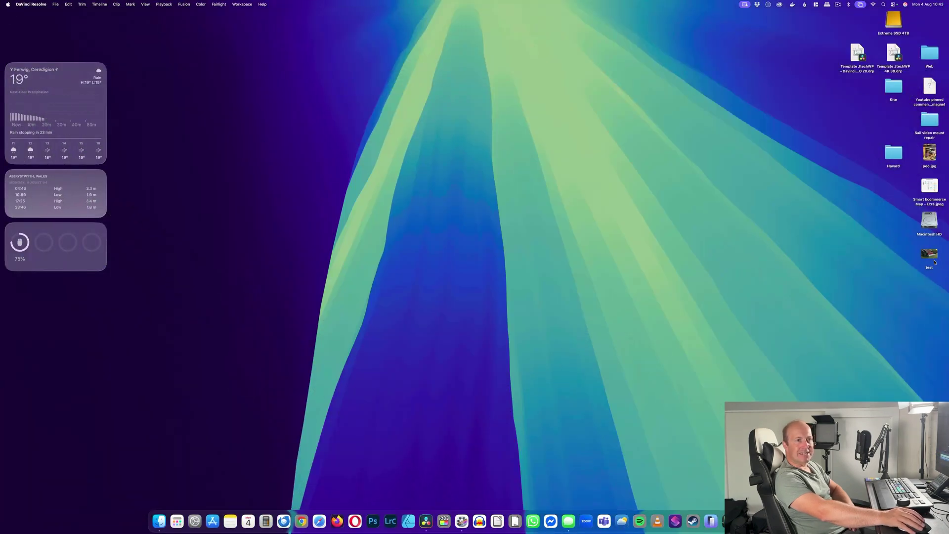
# Open the 'test' video from the desktop in QuickTime Player and play it
pyautogui.doubleClick(934, 259)
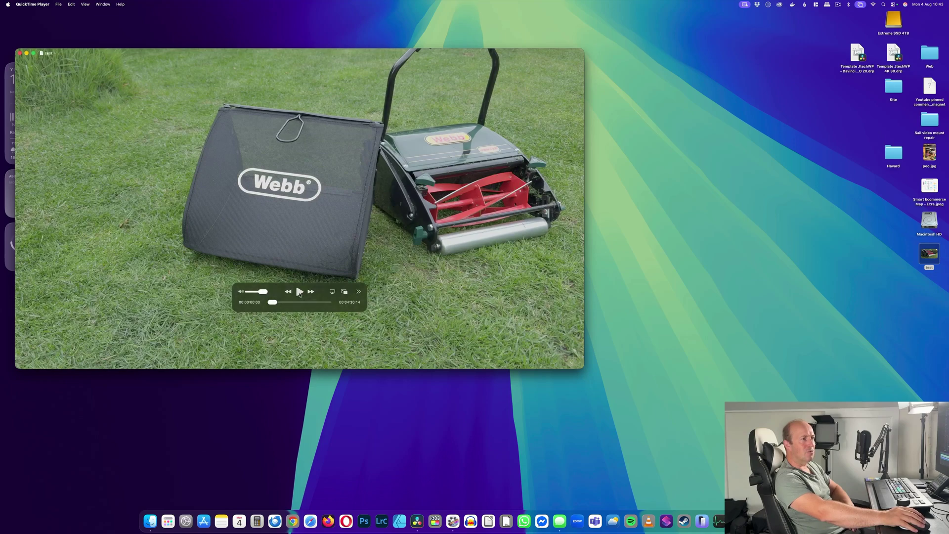
pyautogui.click(299, 291)
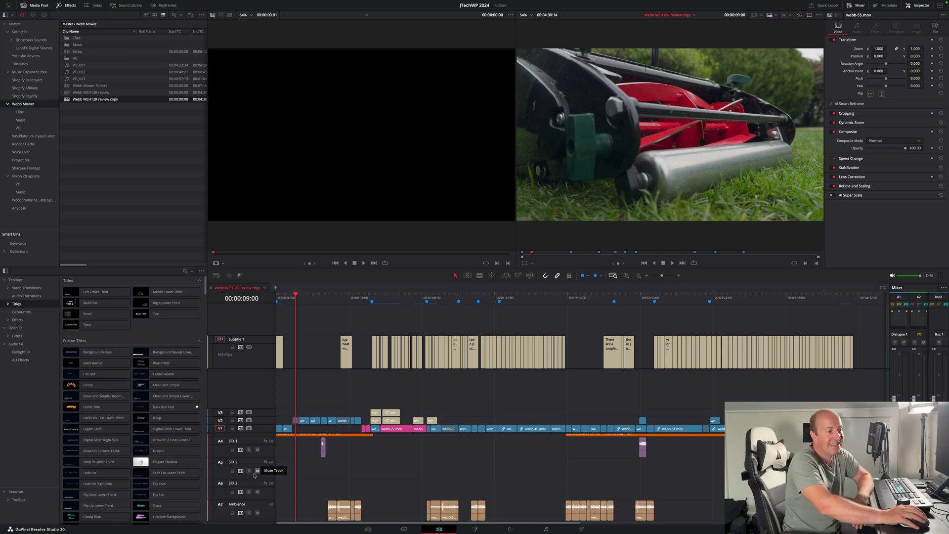
pyautogui.scroll(3, 365, 466)
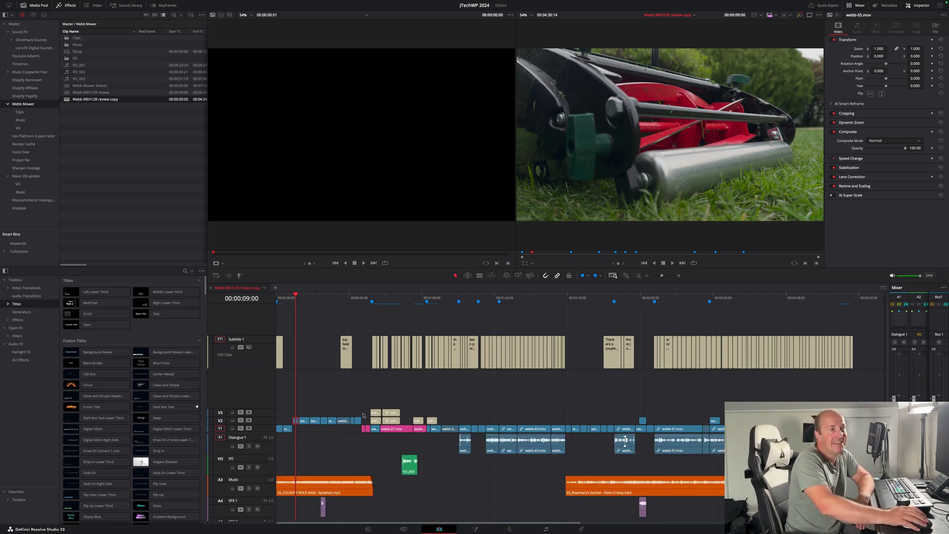